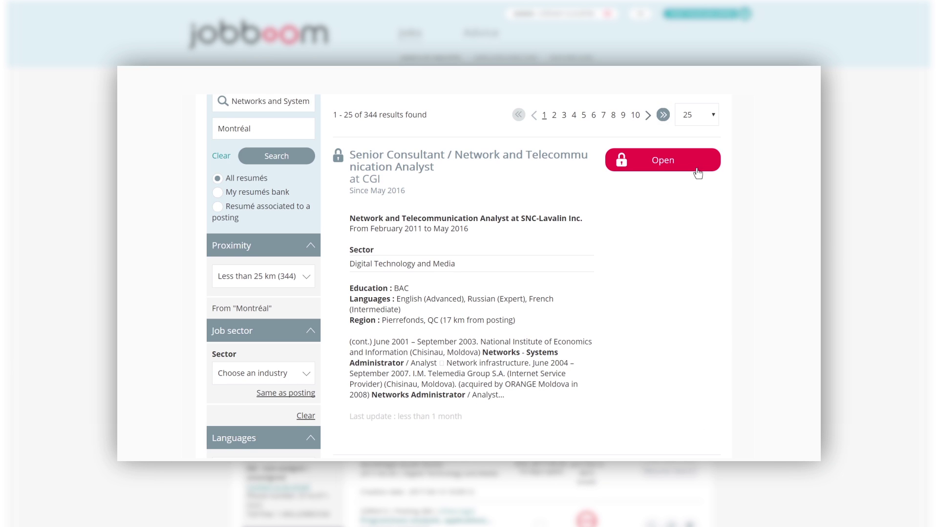
Step: Unlock the locked candidate's résumé by spending one résumé credit
{"action": "left_click", "coordinate": [696, 169]}
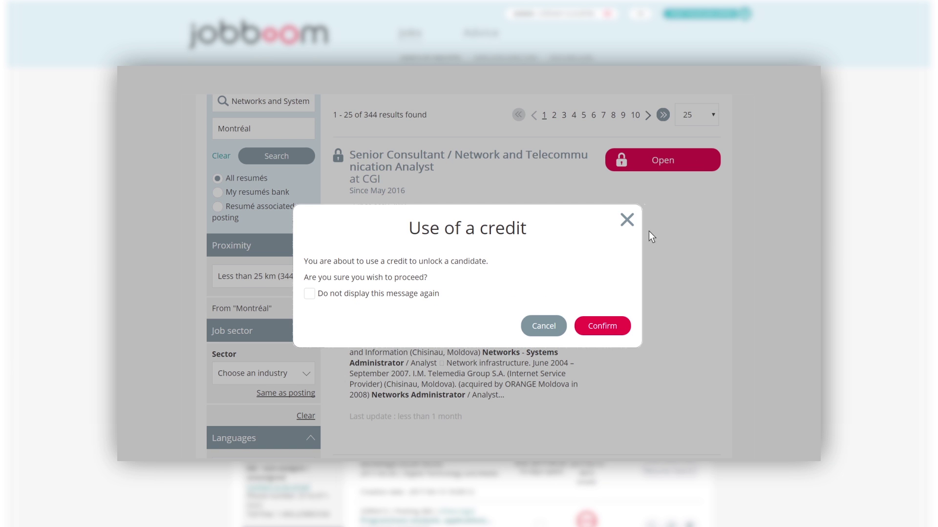
{"action": "left_click", "coordinate": [603, 325]}
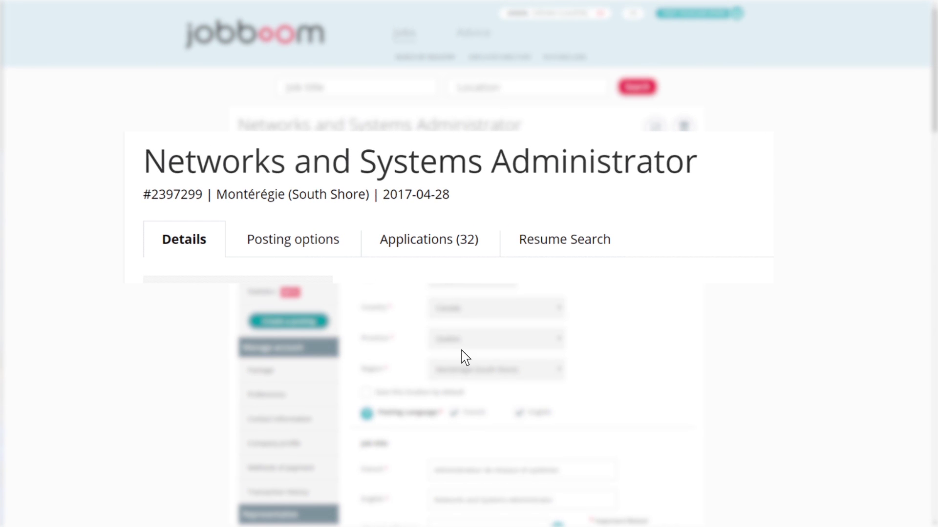
Step: Open the posting's Resume Search and try the My résumés bank option
{"action": "left_click", "coordinate": [574, 250]}
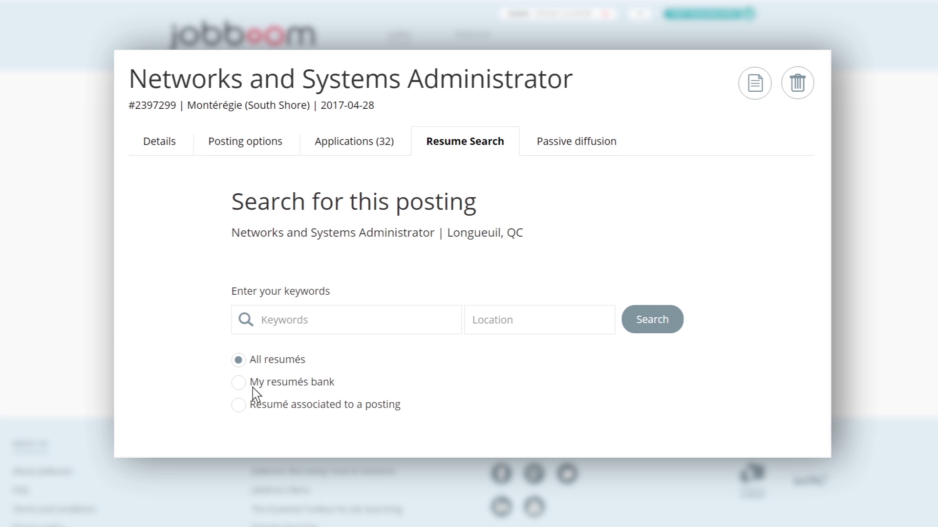
{"action": "left_click", "coordinate": [239, 384]}
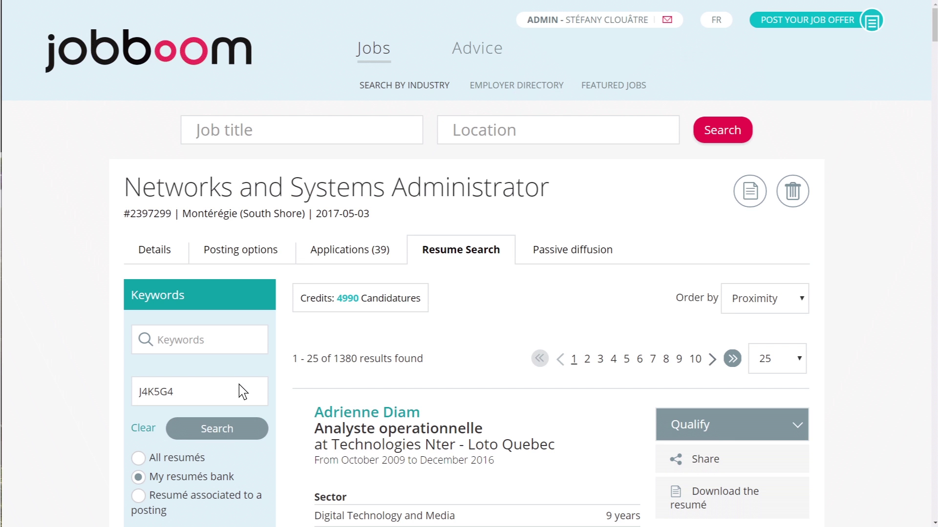
{"action": "scroll", "coordinate": [242, 389], "scroll_direction": "down", "scroll_amount": 3}
{"action": "scroll", "coordinate": [240, 386], "scroll_direction": "down", "scroll_amount": 4}
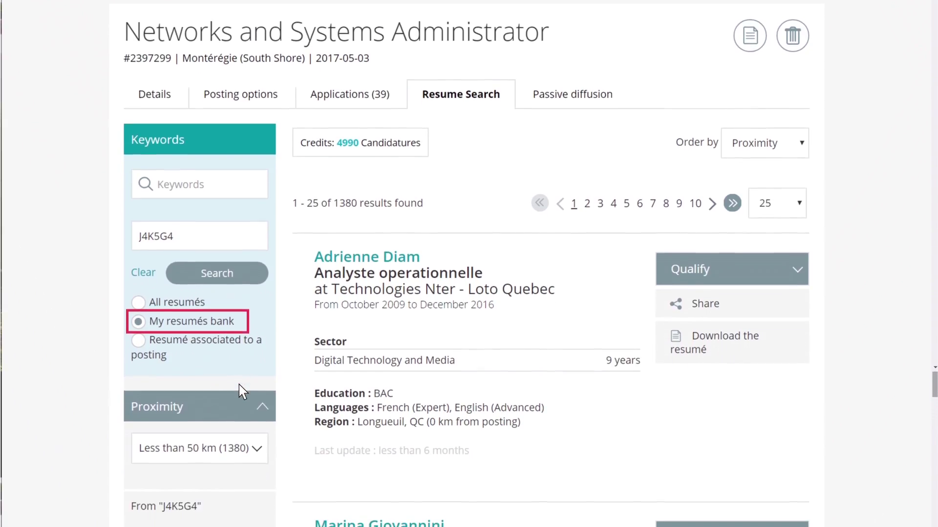
{"action": "scroll", "coordinate": [238, 385], "scroll_direction": "down", "scroll_amount": 4}
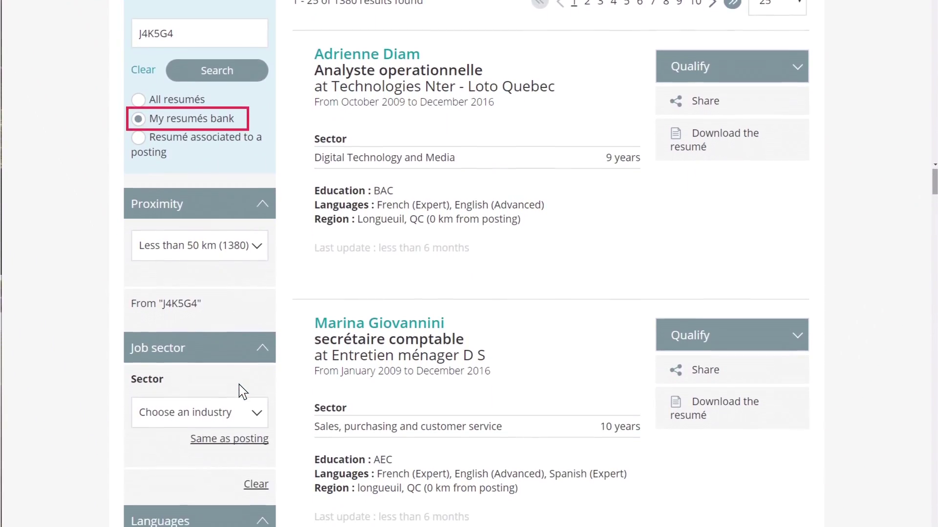
{"action": "scroll", "coordinate": [241, 389], "scroll_direction": "down", "scroll_amount": 3}
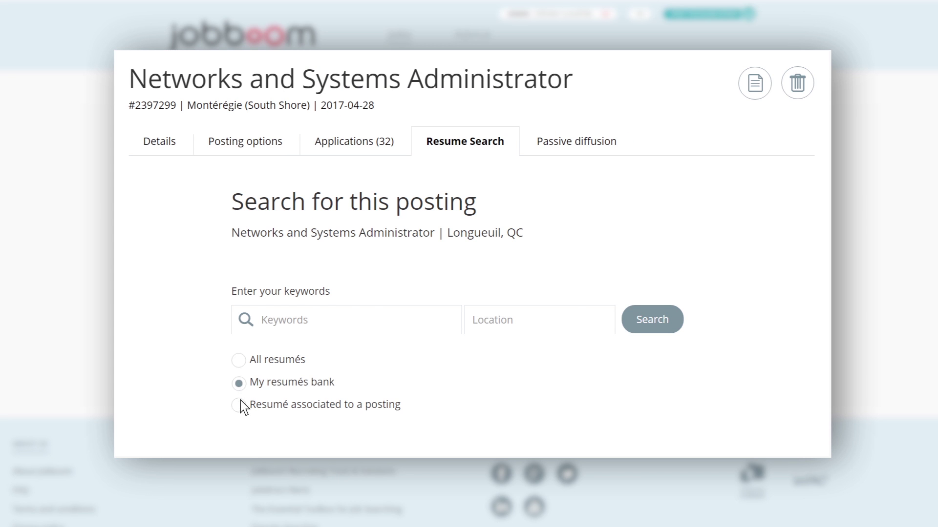
Step: Limit the search to résumés associated with the 2017-04-13 Networks and Systems Administrator posting
{"action": "left_click", "coordinate": [240, 405]}
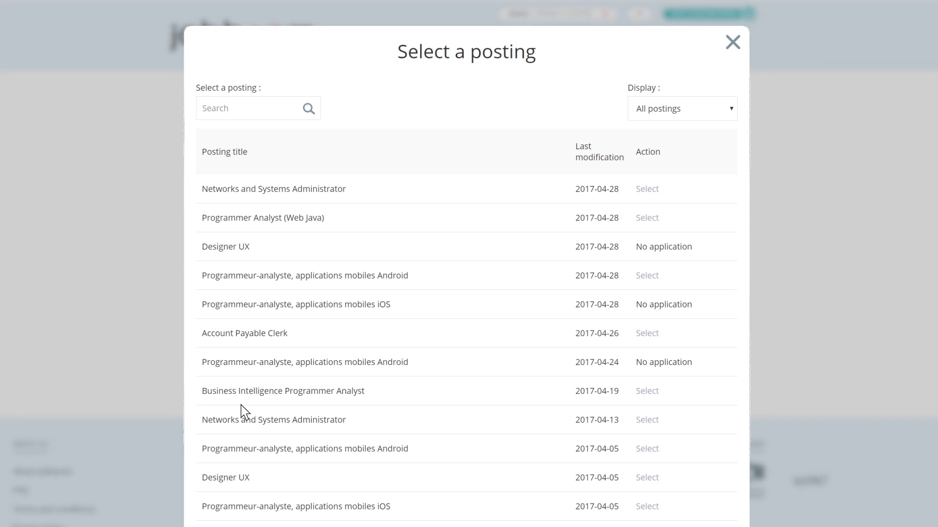
{"action": "left_click", "coordinate": [647, 421]}
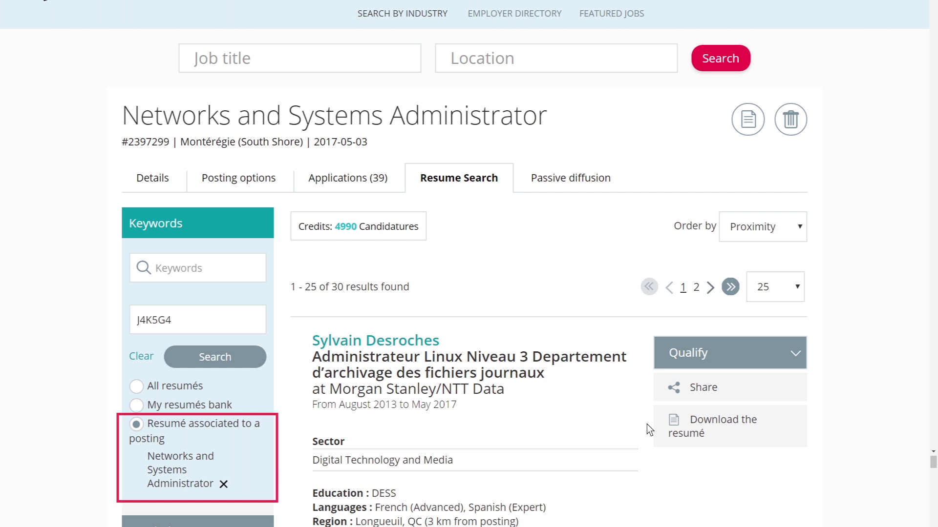
{"action": "scroll", "coordinate": [647, 424], "scroll_direction": "down", "scroll_amount": 1}
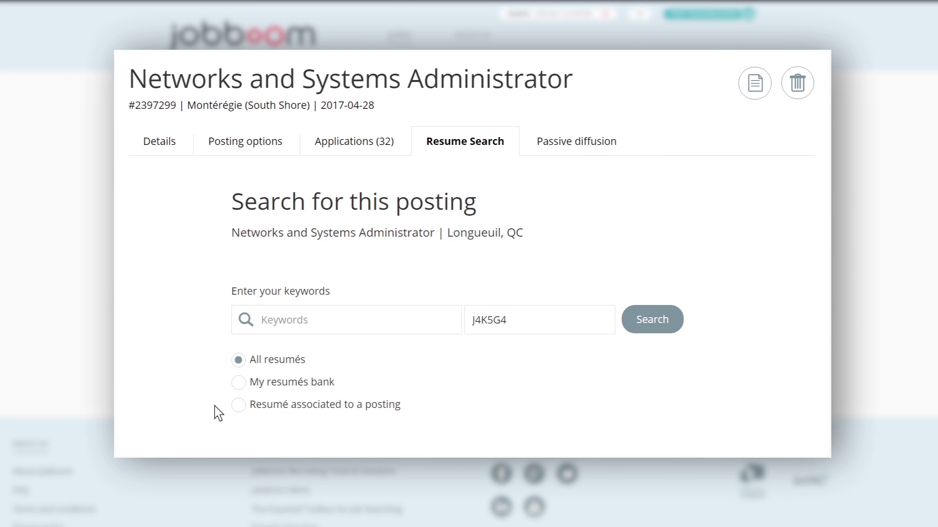
{"action": "left_click", "coordinate": [255, 320]}
Step: Replace the Data Analyst keywords with Javascript and set the location to Montréal
{"action": "type", "text": "Data Analyst"}
{"action": "key", "text": "ctrl+a"}
{"action": "key", "text": "BackSpace"}
{"action": "type", "text": "Javascript"}
{"action": "left_click", "coordinate": [519, 325]}
{"action": "type", "text": "Montréal"}
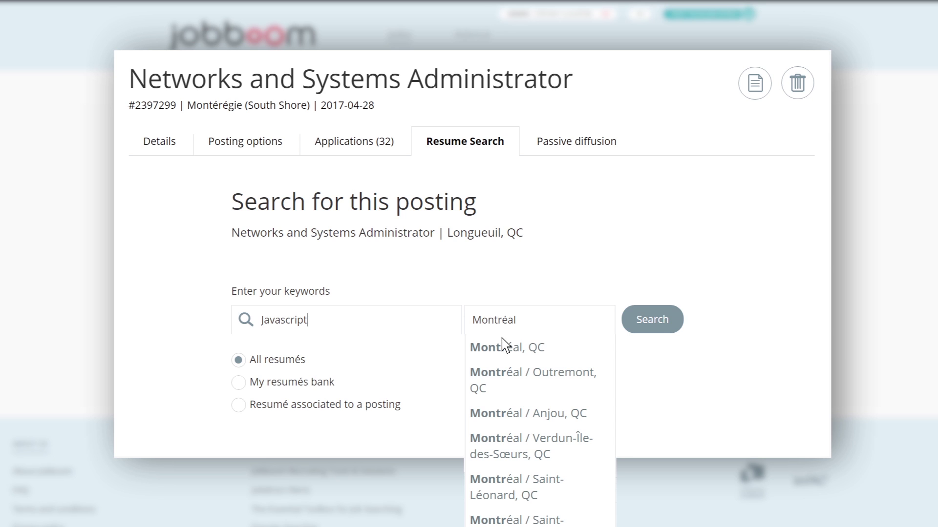
{"action": "key", "text": "Escape"}
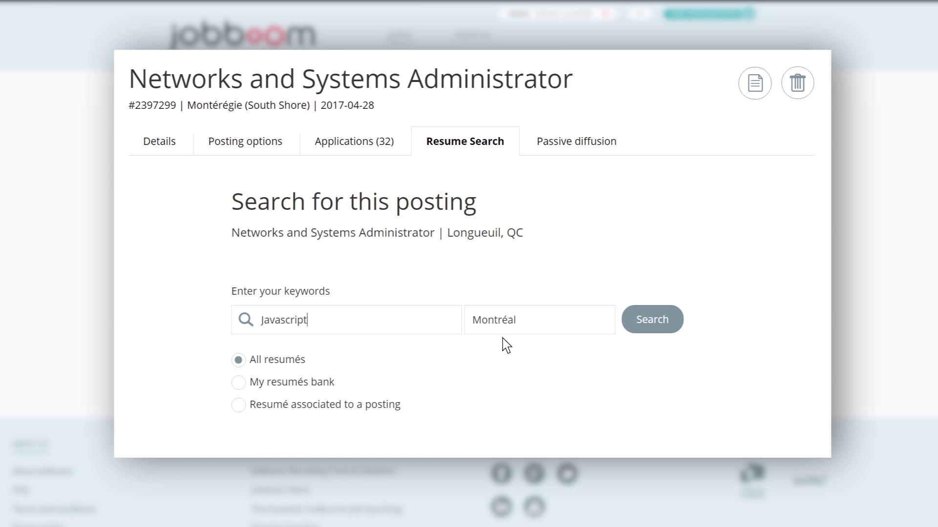
Step: Change the keywords to 'Networks and Systems Administrator' and run the search
{"action": "key", "text": "ctrl+a"}
{"action": "key", "text": "BackSpace"}
{"action": "type", "text": "Networks and Systems Administrator"}
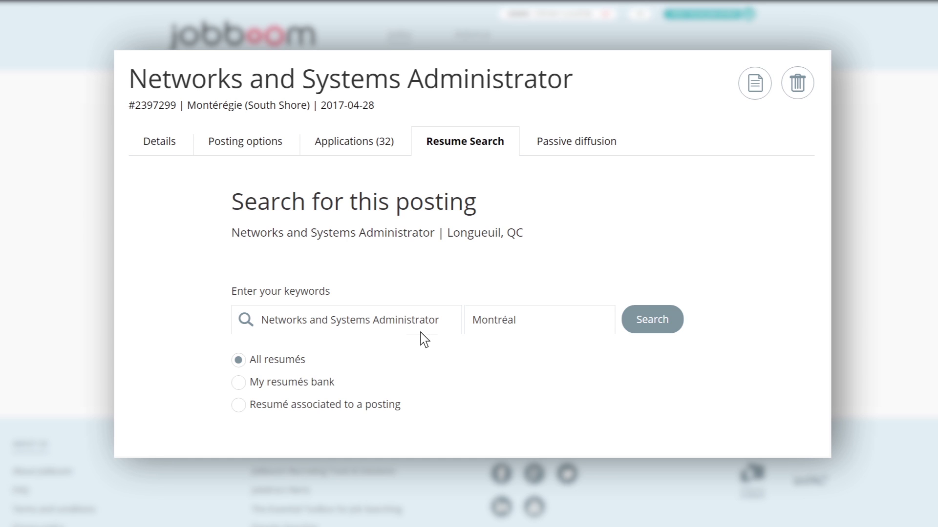
{"action": "left_click", "coordinate": [667, 323]}
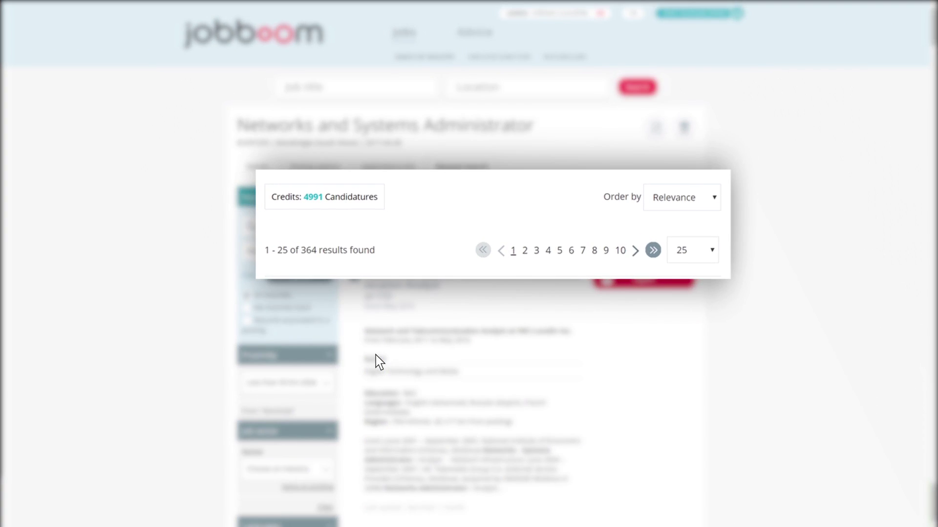
Step: Keep results sorted by Relevance, try the Administrative Support sector filter, then clear criteria
{"action": "left_click", "coordinate": [713, 200]}
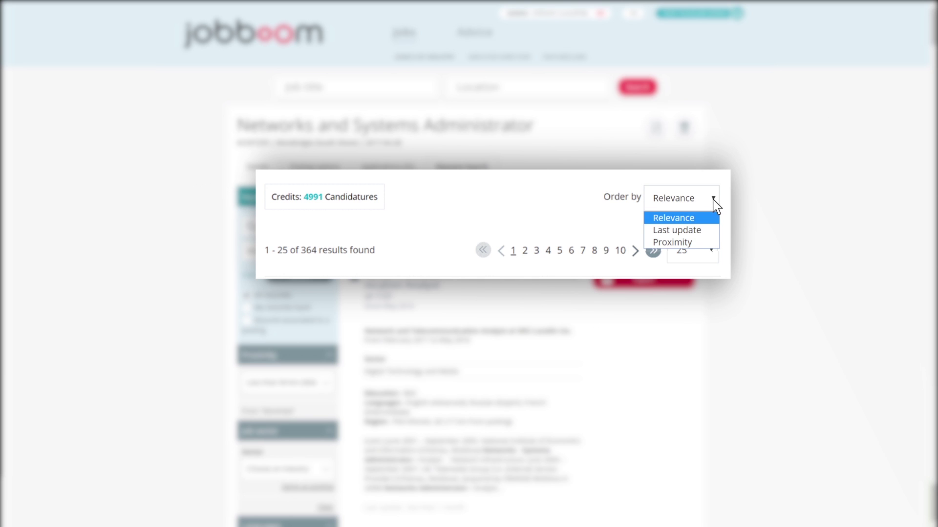
{"action": "left_click", "coordinate": [719, 208]}
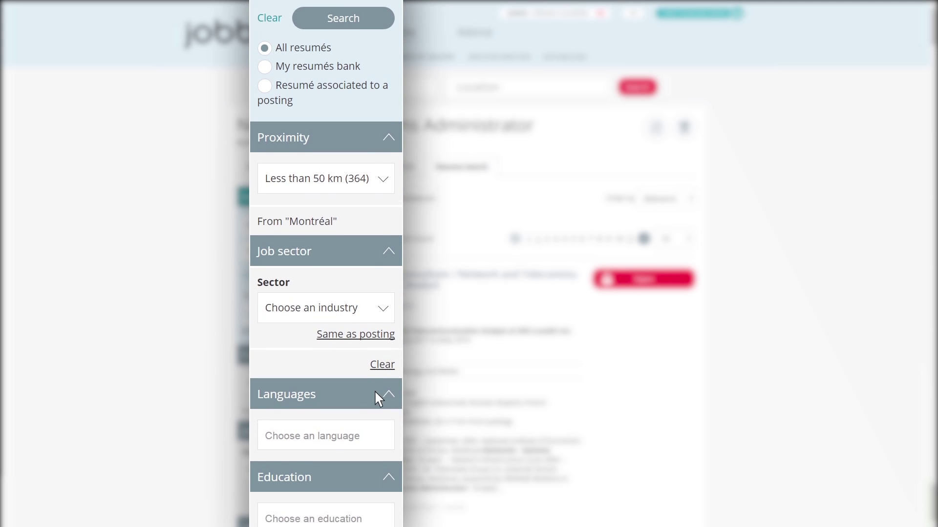
{"action": "left_click", "coordinate": [376, 239]}
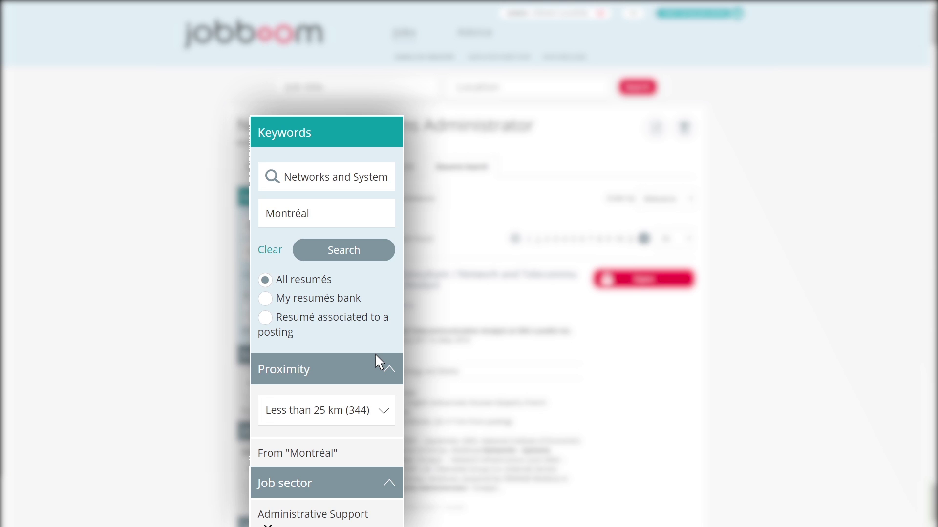
{"action": "left_click", "coordinate": [279, 260]}
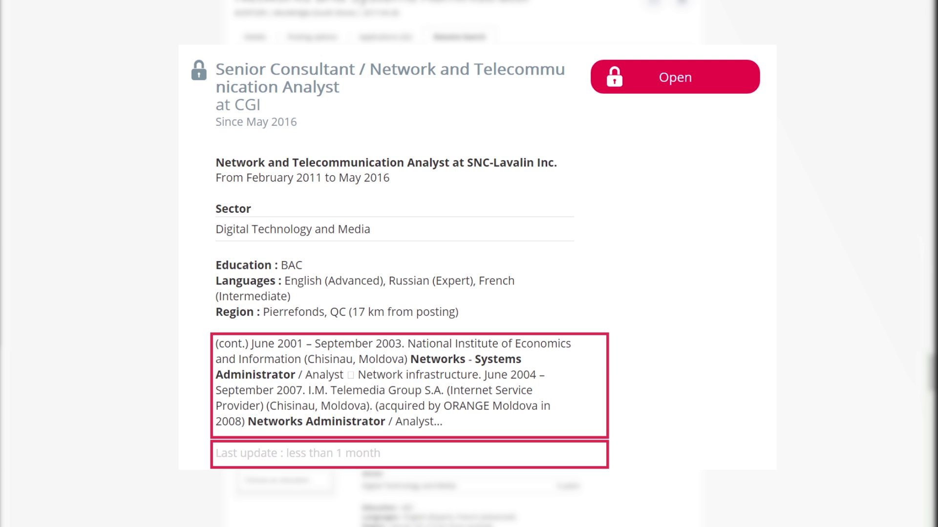
Step: Check the previous profile's Qualify options, then start unlocking the CGI Senior Consultant résumé
{"action": "scroll", "coordinate": [468, 264], "scroll_direction": "down", "scroll_amount": 5}
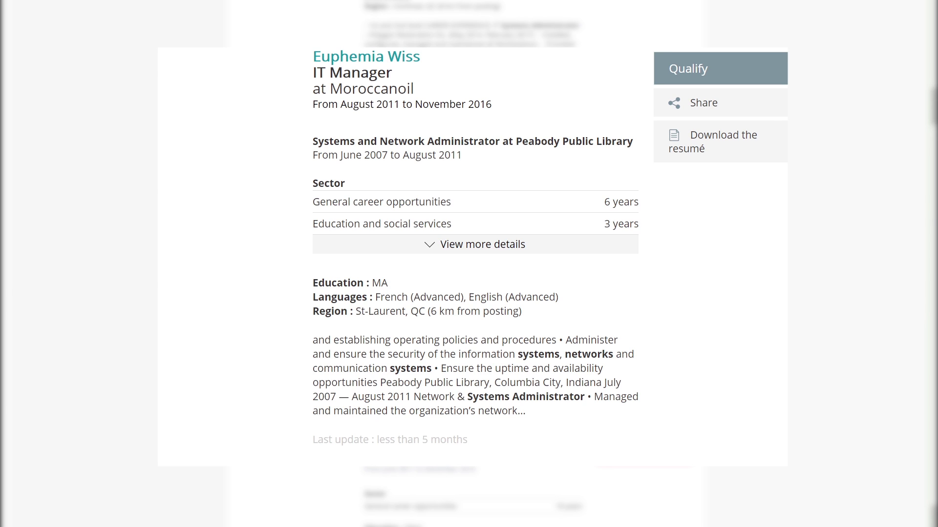
{"action": "left_click", "coordinate": [753, 91]}
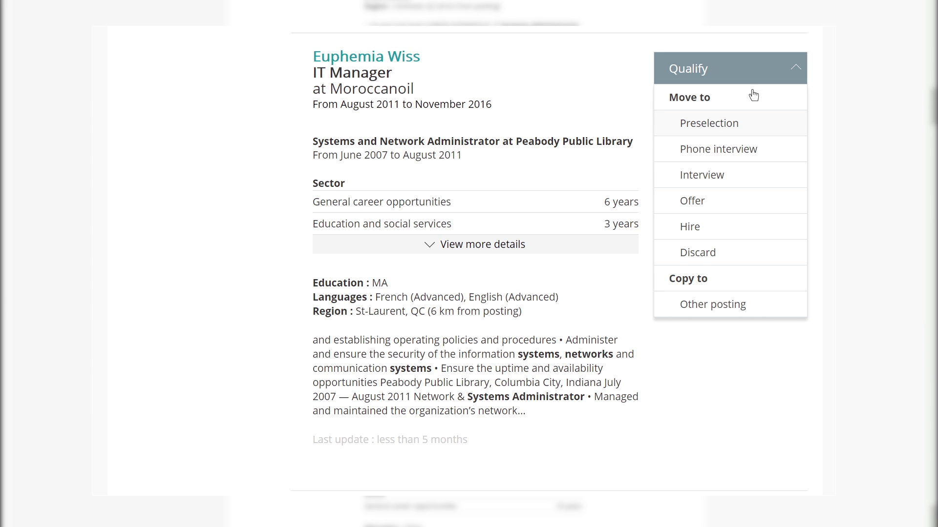
{"action": "left_click", "coordinate": [756, 120]}
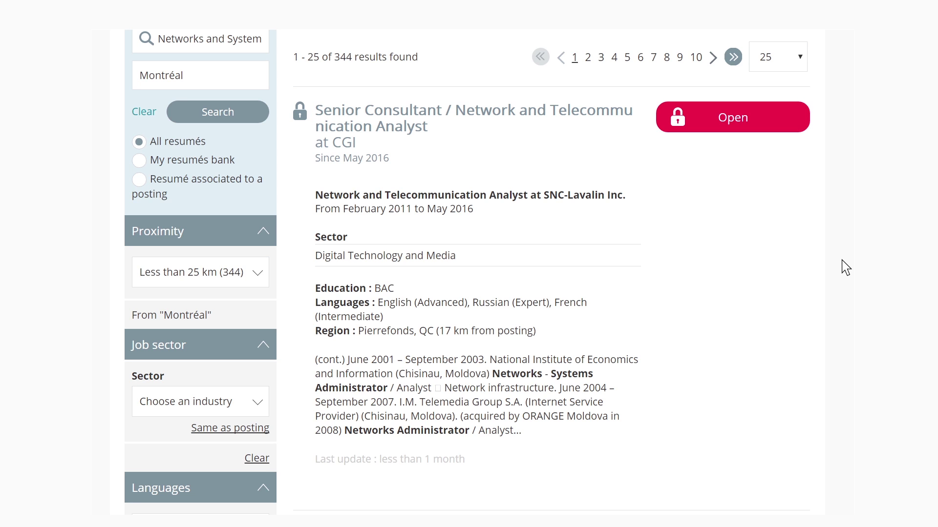
{"action": "left_click", "coordinate": [764, 131]}
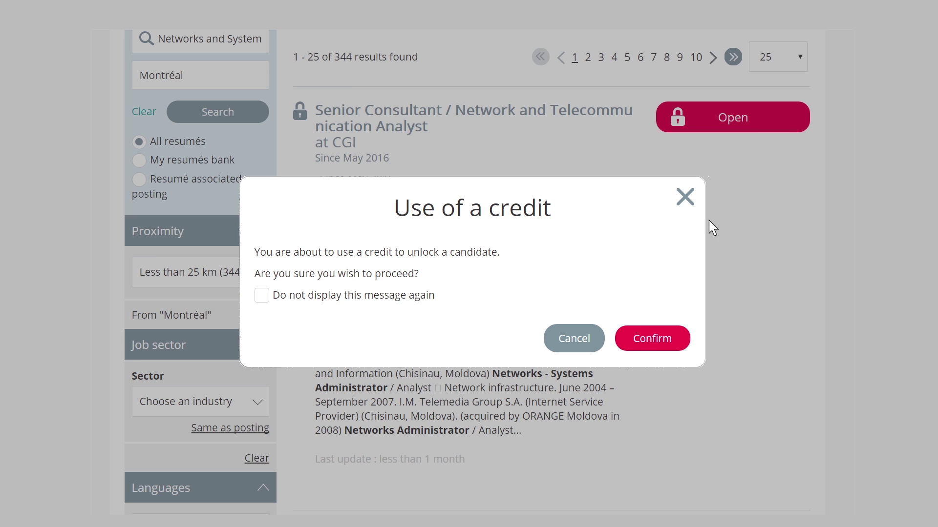
Step: Confirm the credit, then review the Senior Consultant's full profile and contact information
{"action": "left_click", "coordinate": [653, 338]}
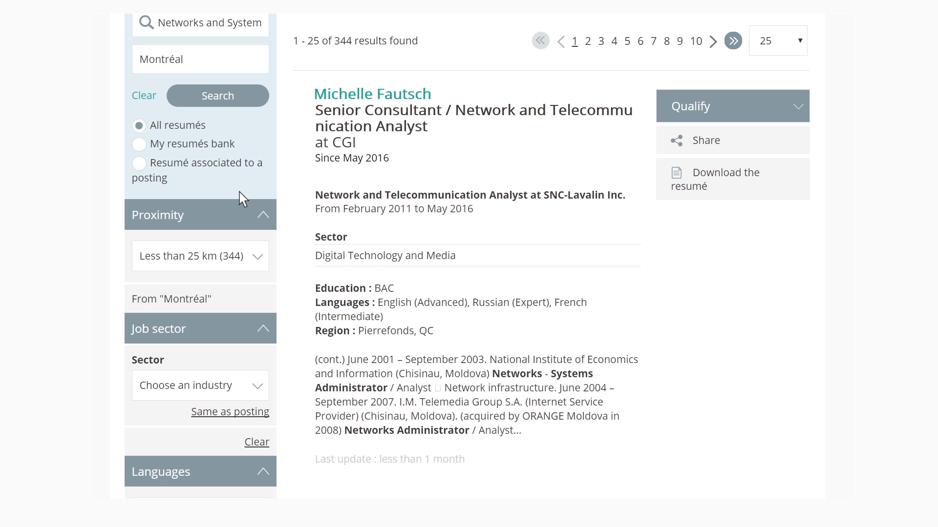
{"action": "left_click", "coordinate": [380, 114]}
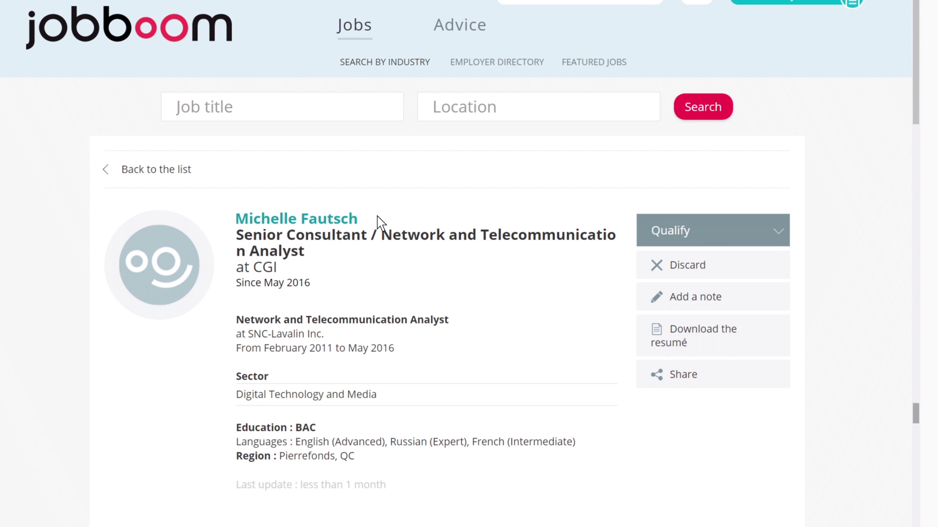
{"action": "scroll", "coordinate": [381, 223], "scroll_direction": "down", "scroll_amount": 8}
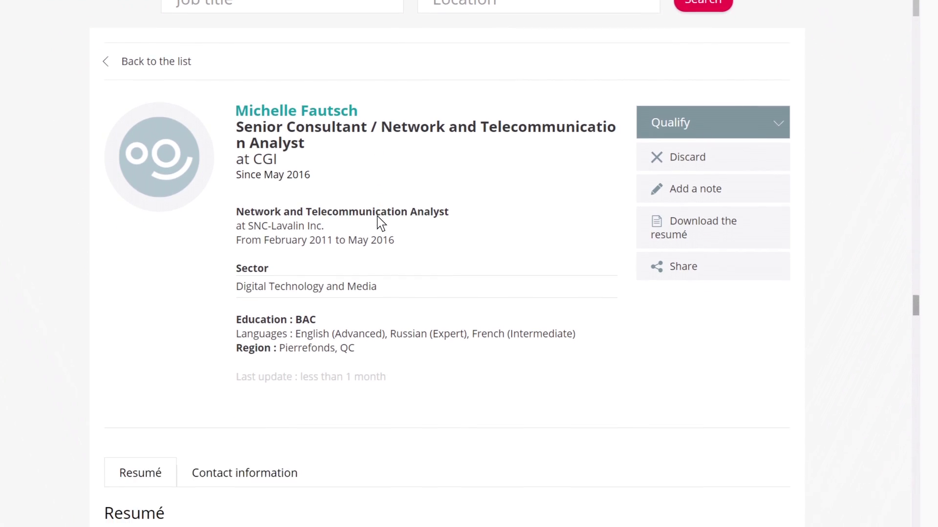
{"action": "scroll", "coordinate": [381, 223], "scroll_direction": "down", "scroll_amount": 3}
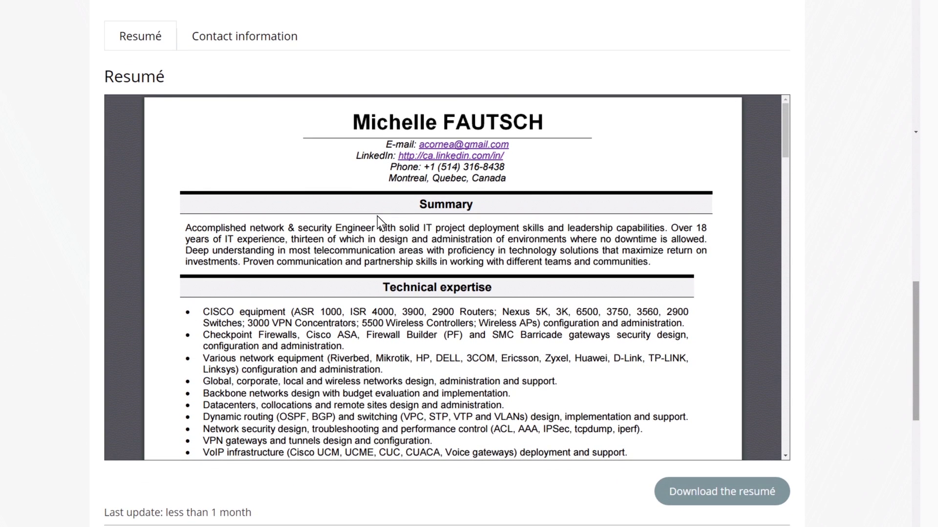
{"action": "left_click", "coordinate": [250, 34]}
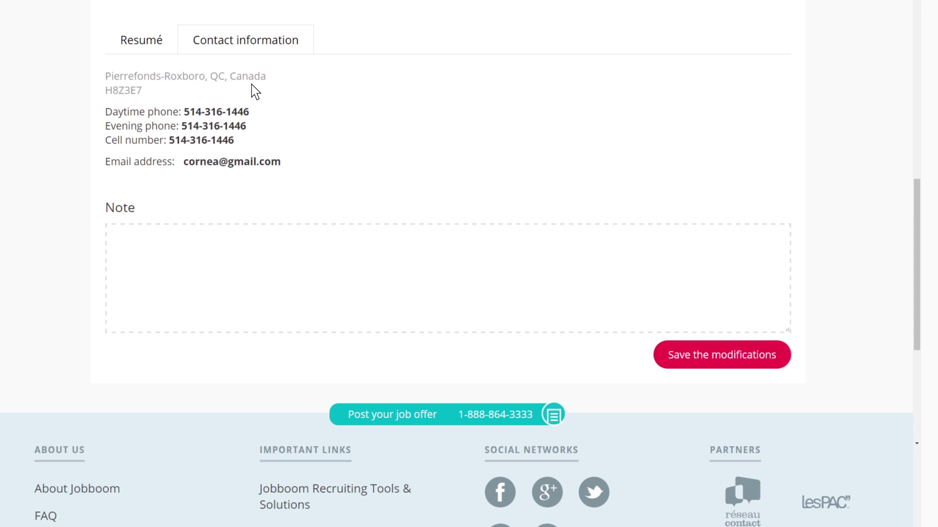
{"action": "scroll", "coordinate": [254, 91], "scroll_direction": "up", "scroll_amount": 10}
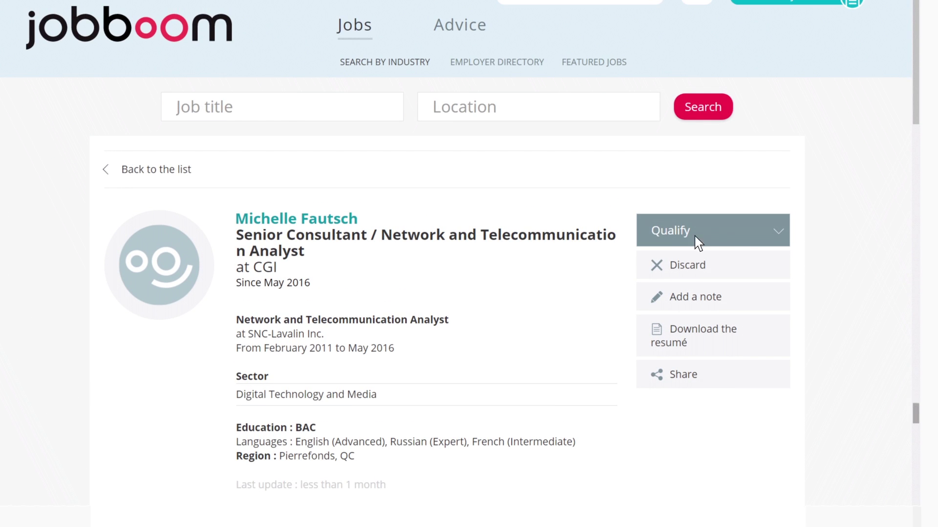
{"action": "left_click", "coordinate": [768, 240]}
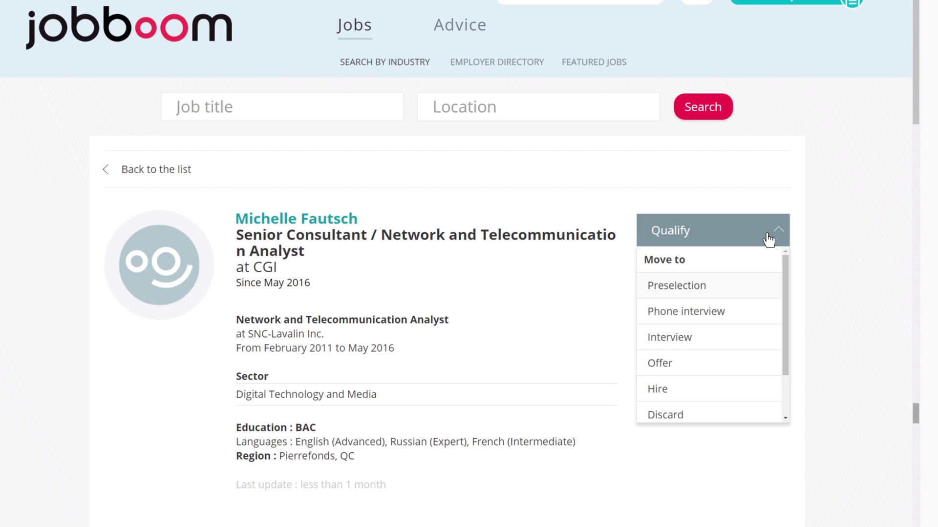
{"action": "scroll", "coordinate": [775, 359], "scroll_direction": "down", "scroll_amount": 2}
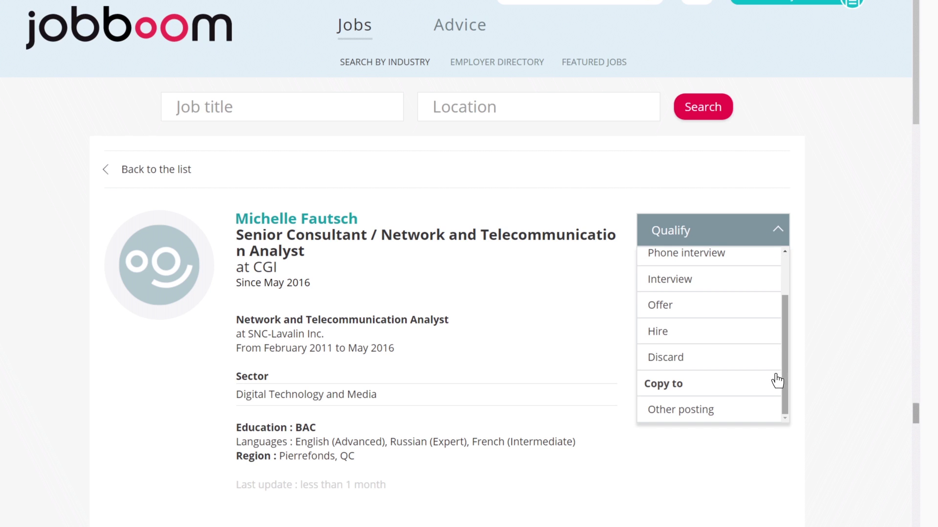
{"action": "left_click", "coordinate": [779, 413]}
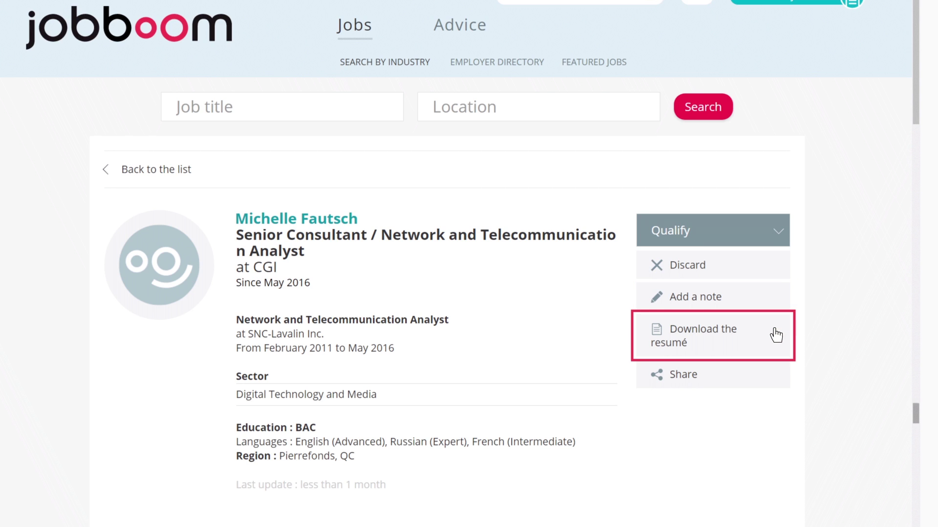
{"action": "left_click", "coordinate": [772, 373]}
Step: Share the candidate's profile by sending it to a colleague's e-mail address
{"action": "left_click", "coordinate": [488, 181]}
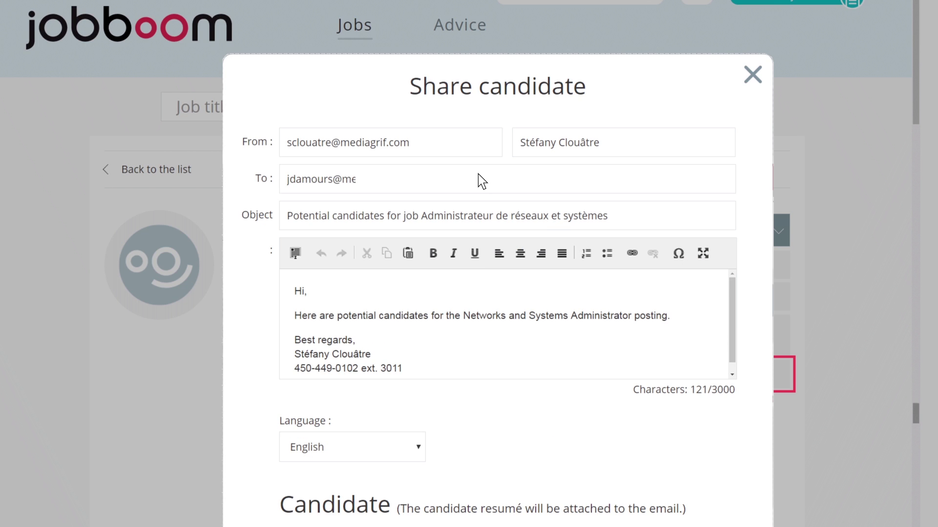
{"action": "scroll", "coordinate": [487, 199], "scroll_direction": "down", "scroll_amount": 2}
{"action": "scroll", "coordinate": [489, 205], "scroll_direction": "down", "scroll_amount": 2}
{"action": "left_click", "coordinate": [568, 490]}
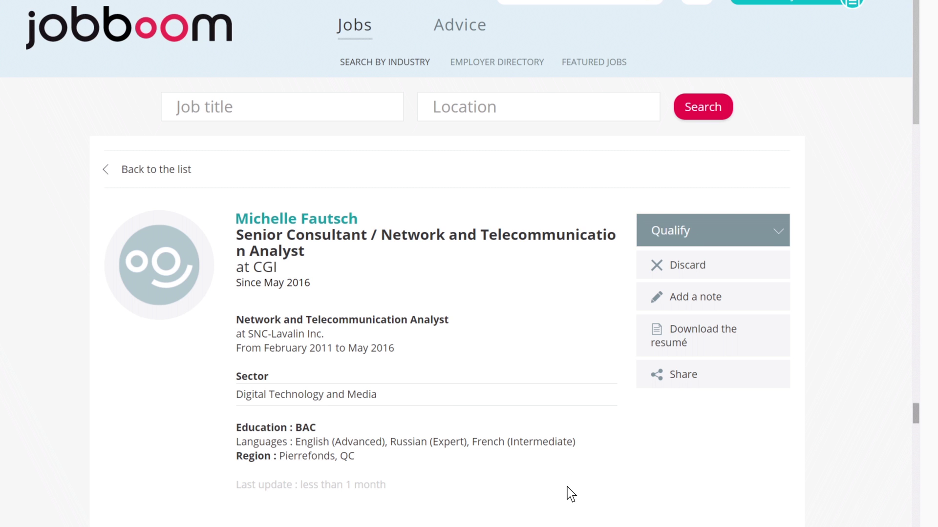
Step: Go to the posting's 32 applications and rate the first applicant four stars
{"action": "left_click", "coordinate": [180, 171]}
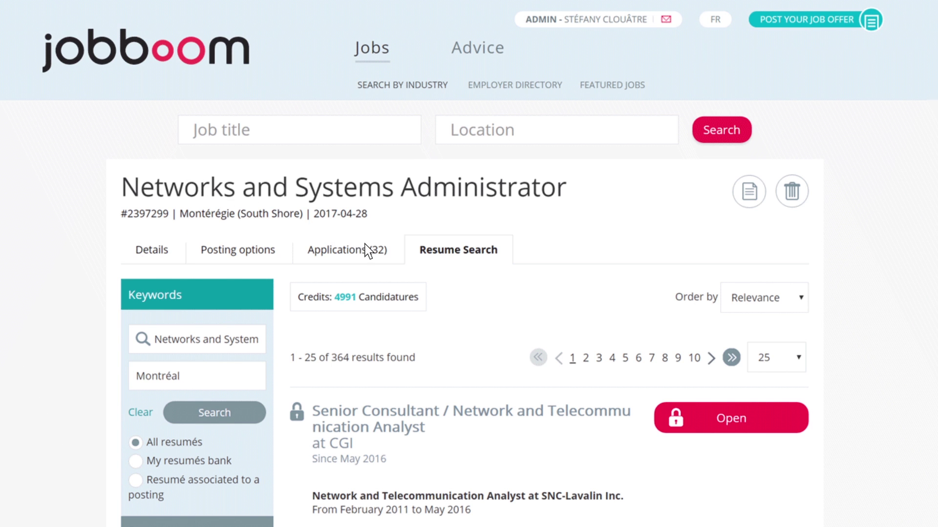
{"action": "left_click", "coordinate": [383, 251]}
{"action": "scroll", "coordinate": [386, 257], "scroll_direction": "down", "scroll_amount": 5}
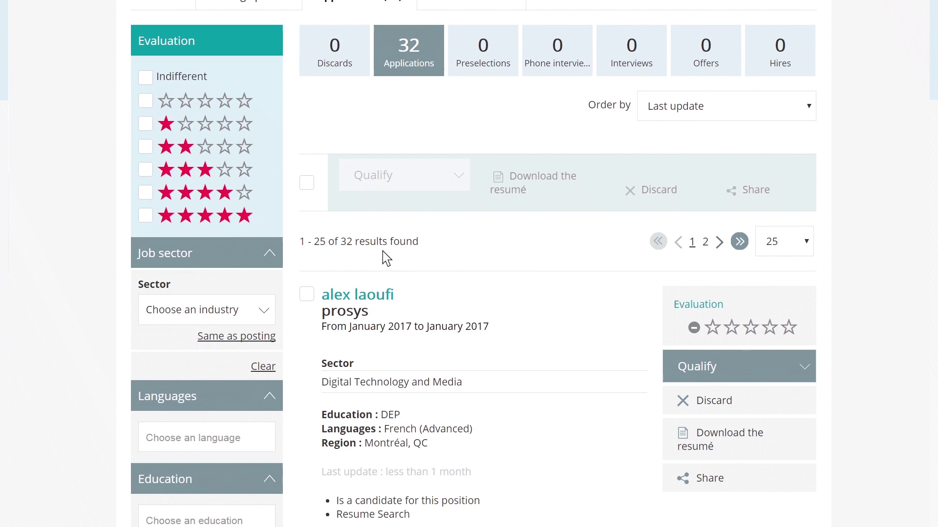
{"action": "left_click", "coordinate": [769, 329]}
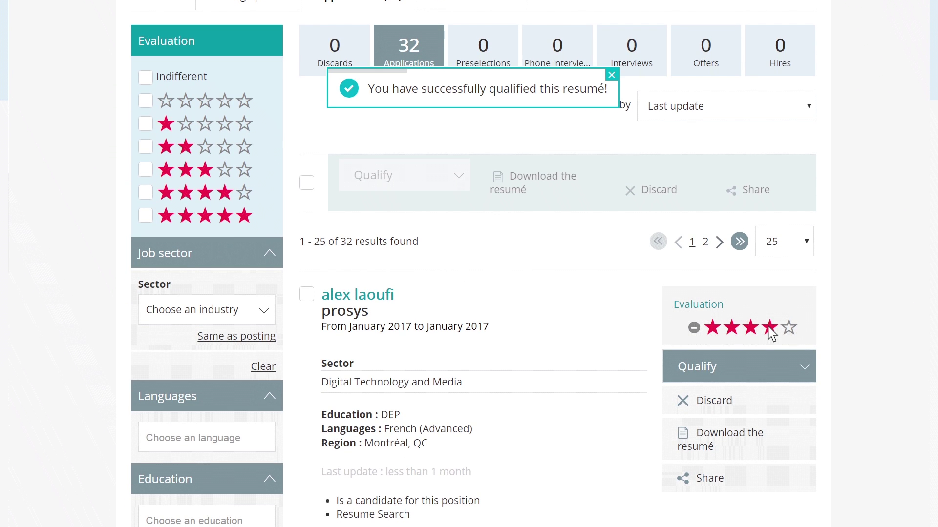